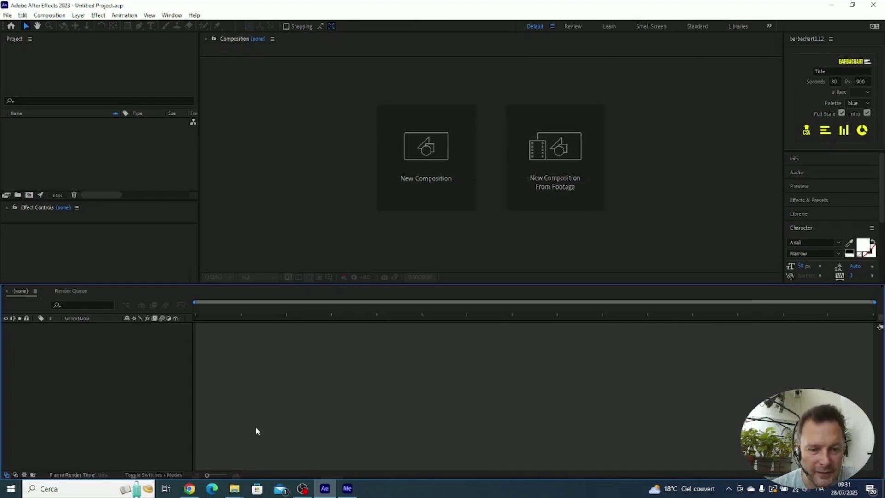
Drag drawing from imagination video.mp4 from the Documenti folder into the Project panel
mouse_move(235, 488)
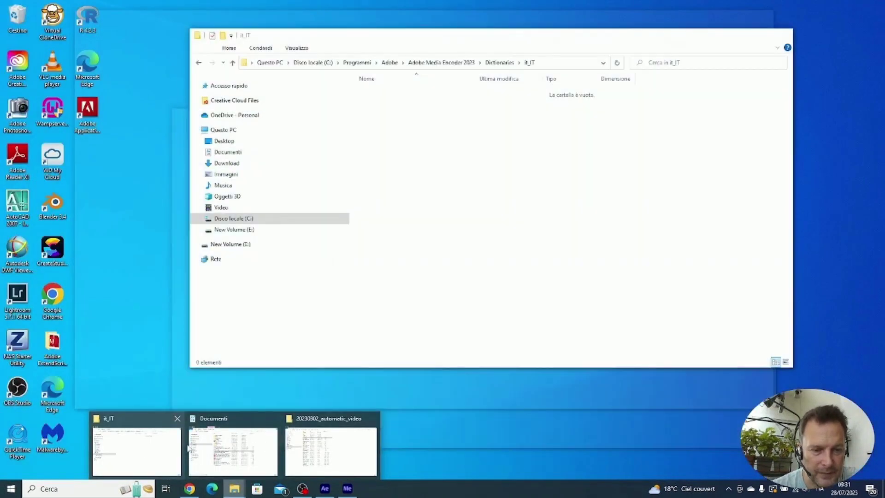
click(233, 450)
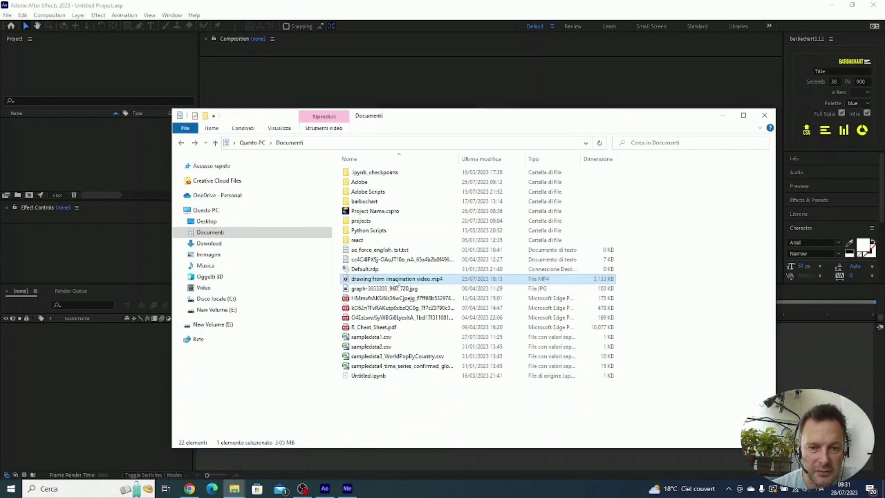
drag(129, 183, 90, 134)
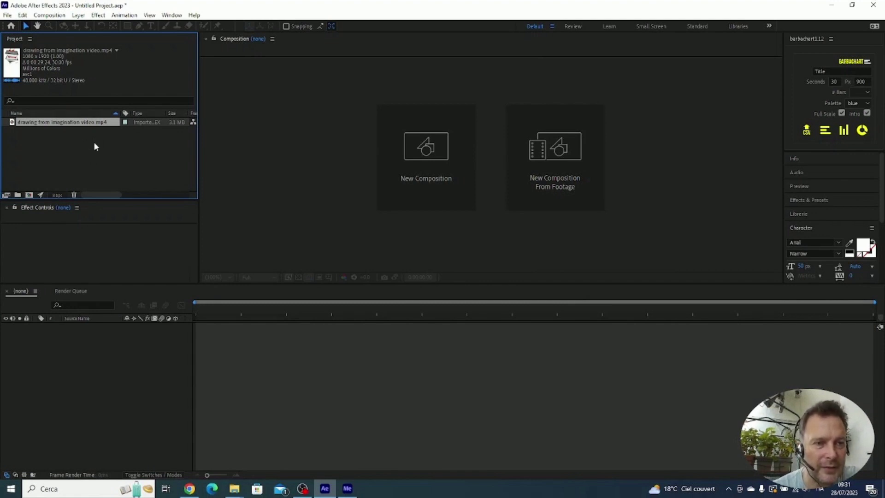
Make a 1080x1920 composition from the clip and scrub to its text frame
drag(33, 123, 31, 198)
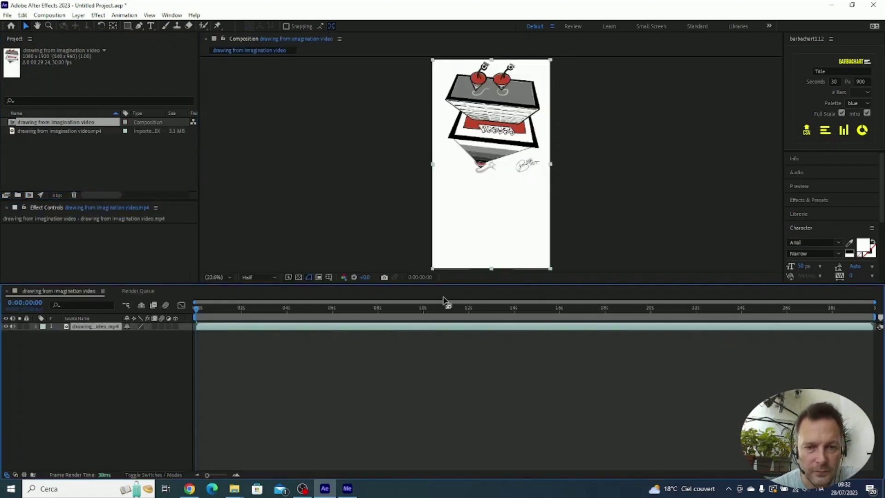
drag(273, 306, 309, 311)
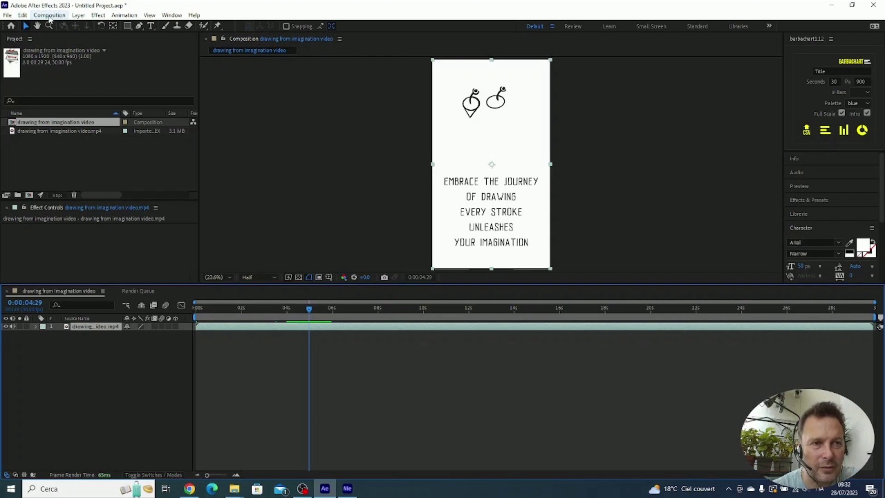
Queue the composition with File > Export > Add to Render Queue
click(49, 16)
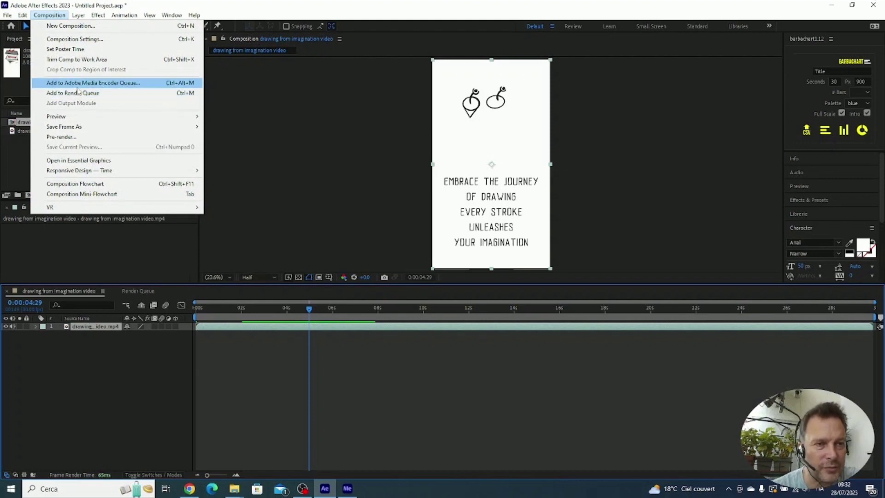
mouse_move(7, 15)
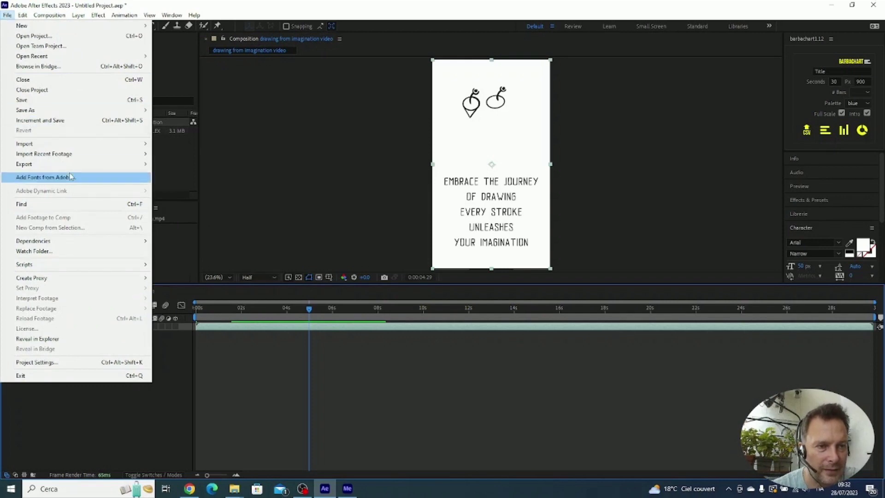
mouse_move(86, 165)
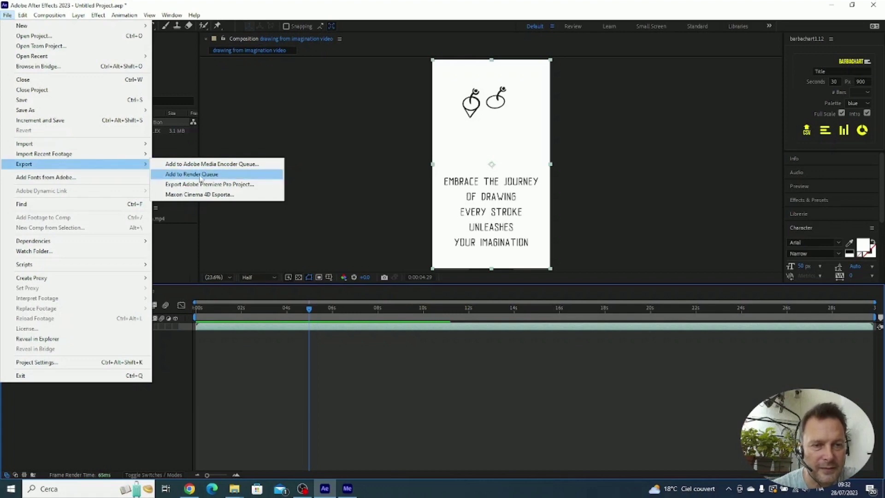
click(224, 175)
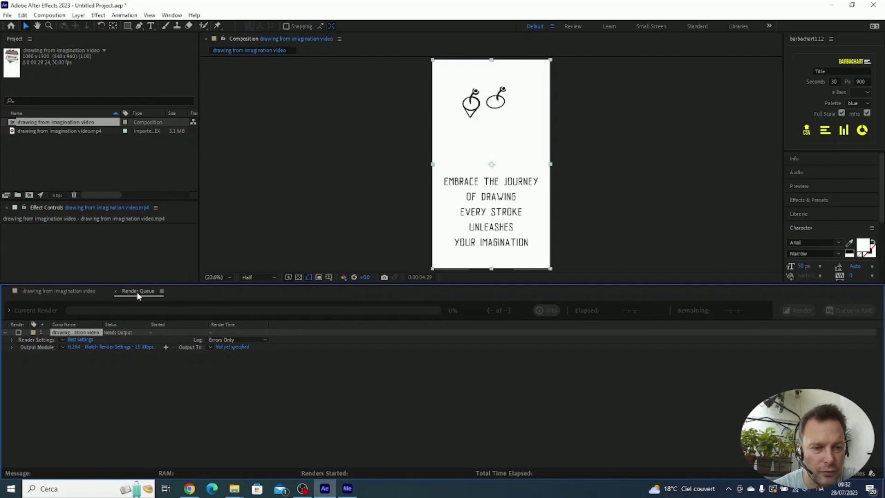
Apply the H.264 Match Render Settings output preset and confirm Format H.264 in Output Module Settings
click(193, 389)
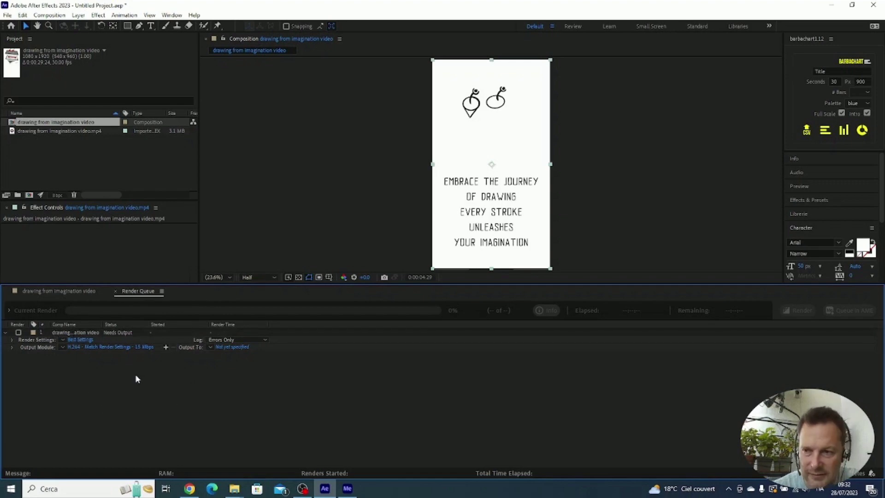
click(63, 347)
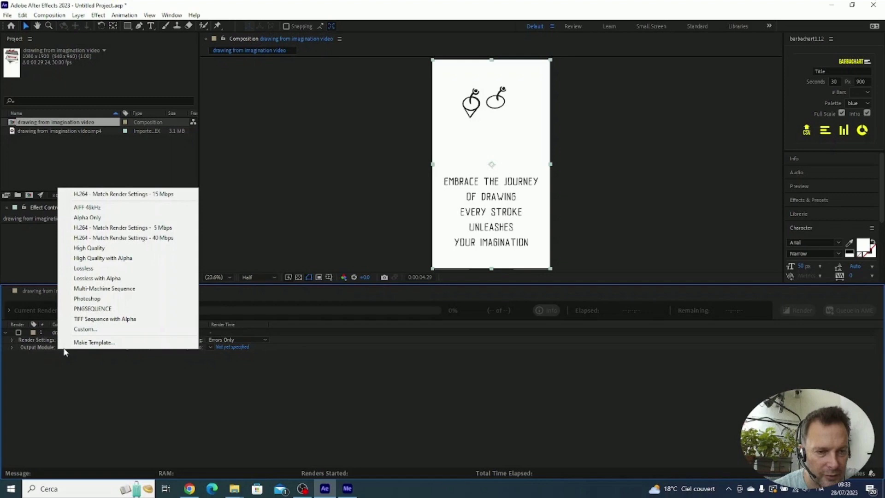
click(103, 229)
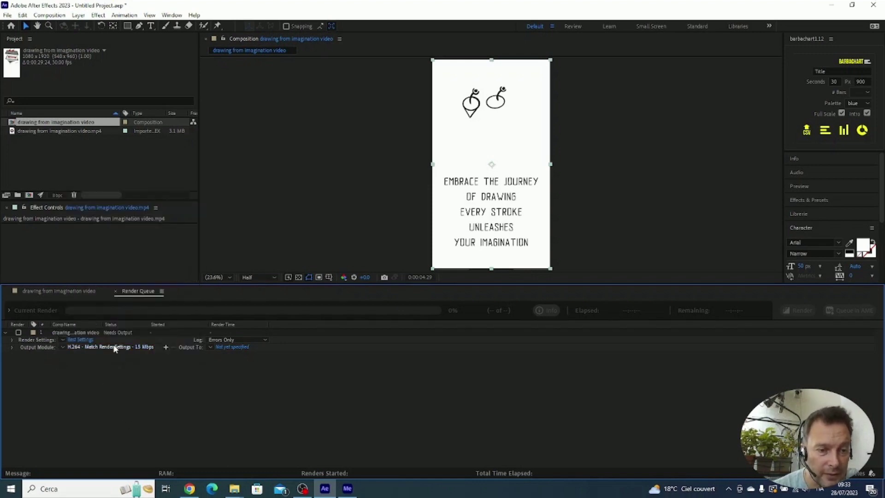
click(91, 347)
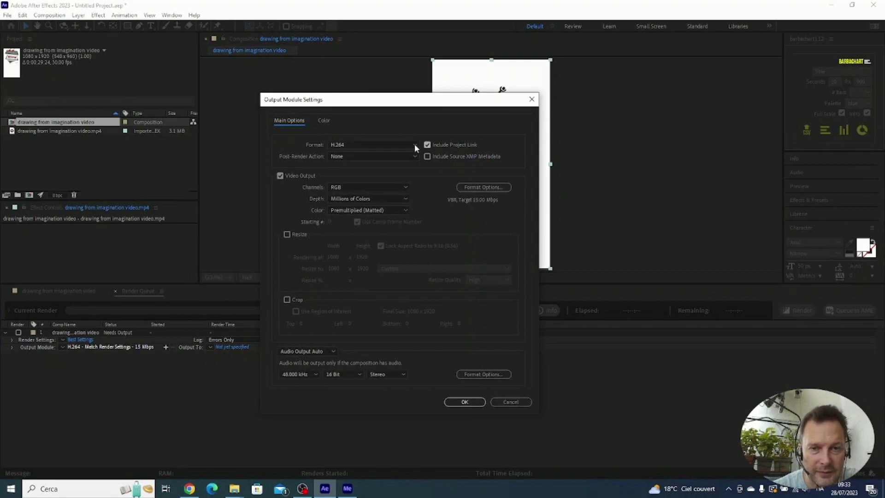
click(411, 144)
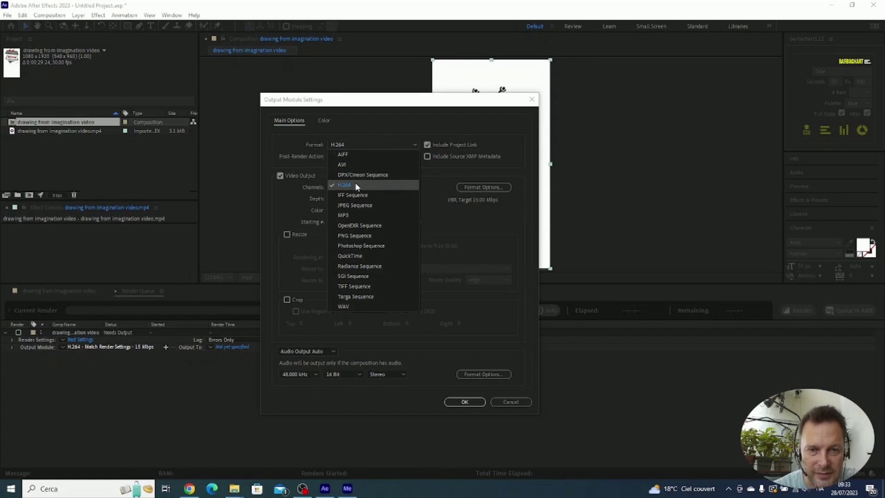
click(465, 408)
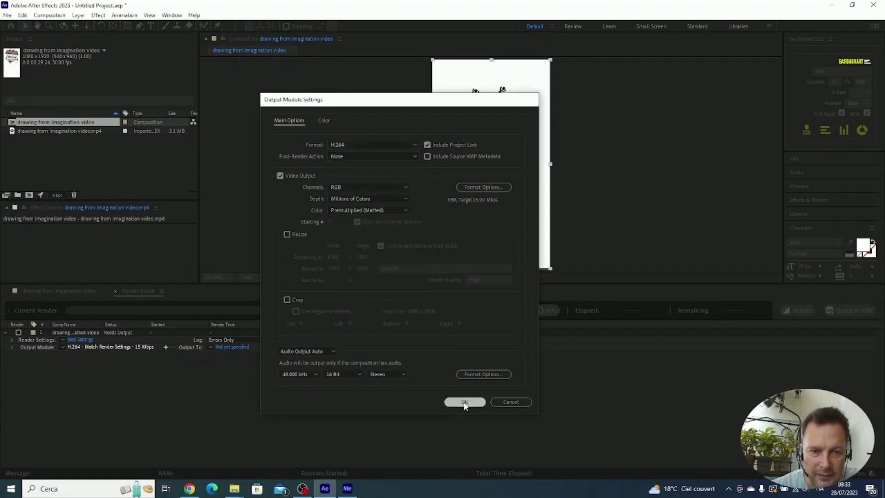
click(462, 401)
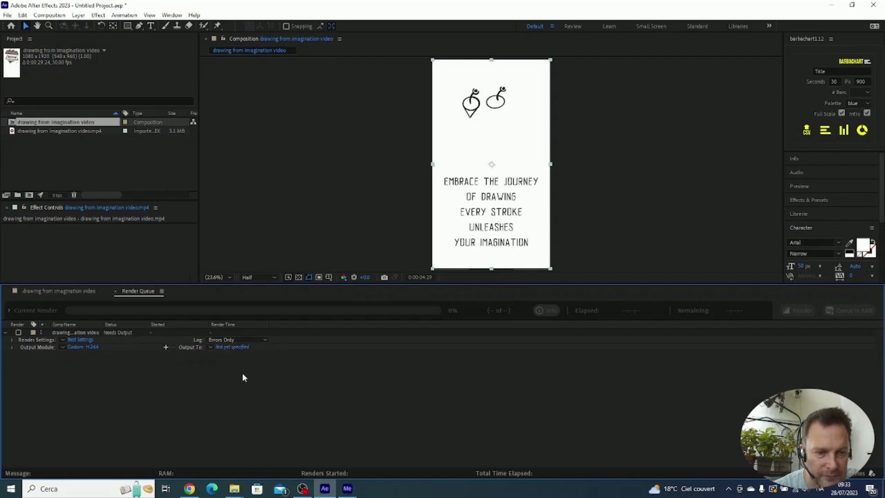
Save the output as drawing from imagination video.mp4 and start the render
click(251, 351)
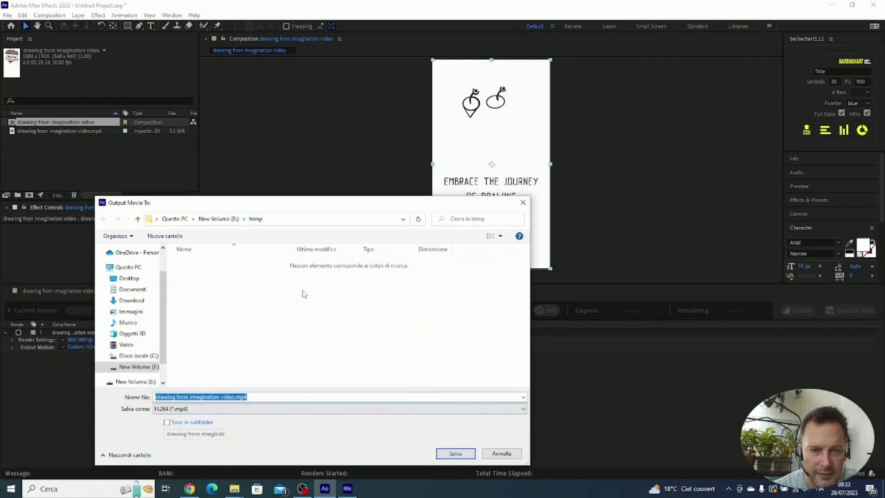
click(451, 455)
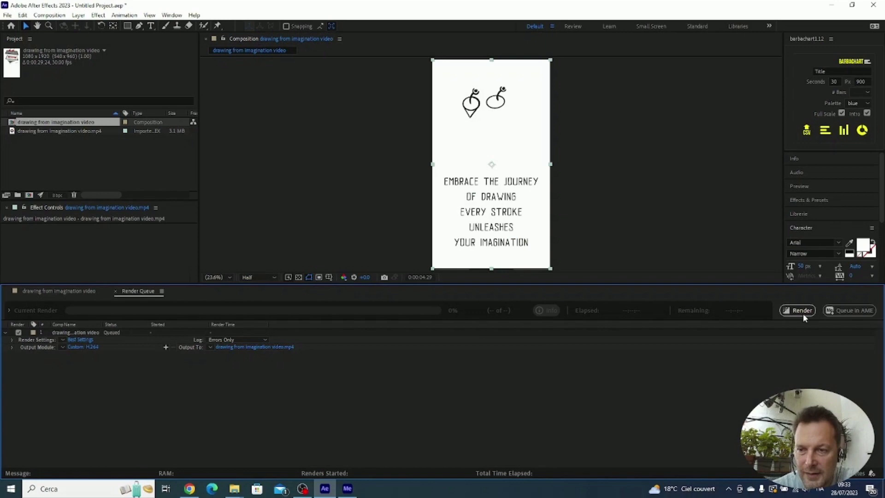
click(801, 312)
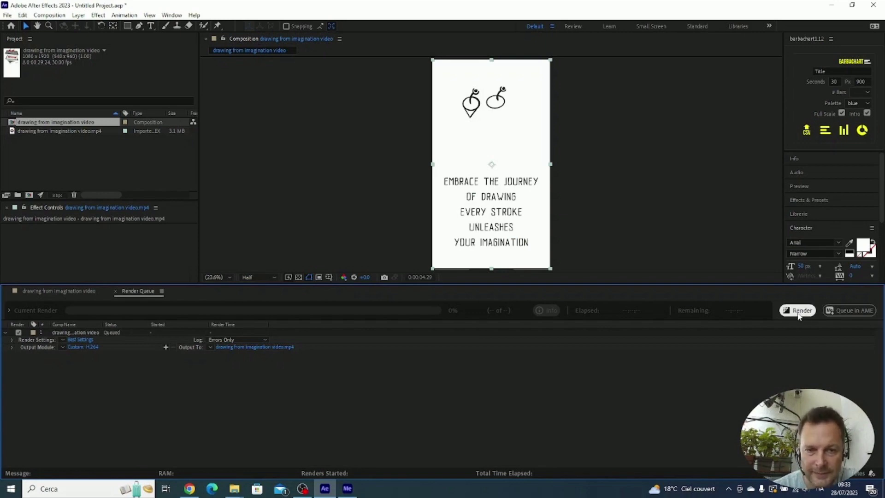
click(800, 312)
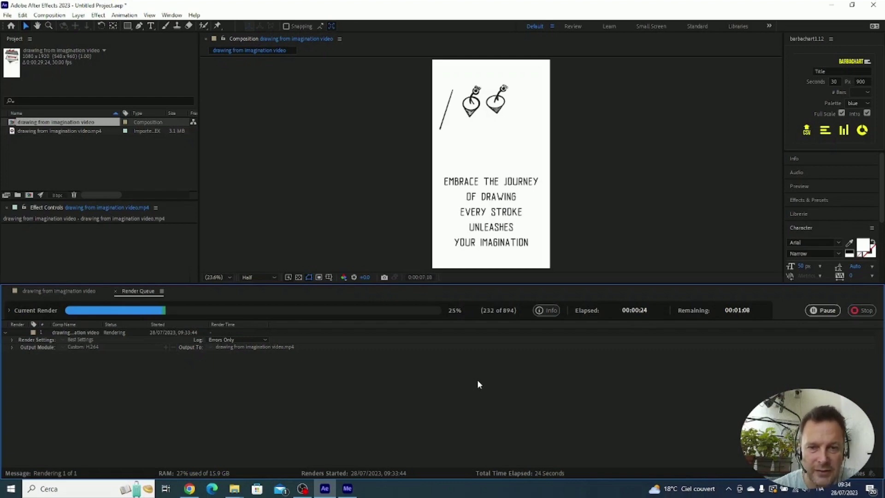
Stop the render partway and deselect the new duplicate queue item
click(864, 312)
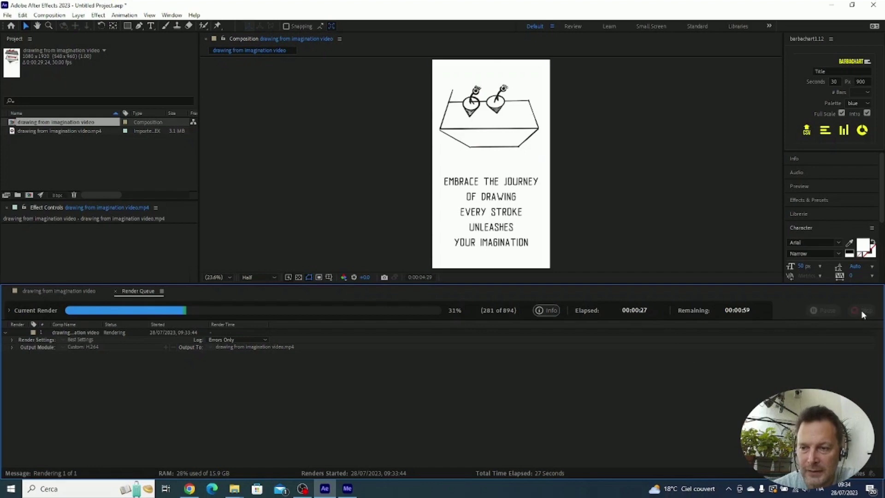
click(388, 402)
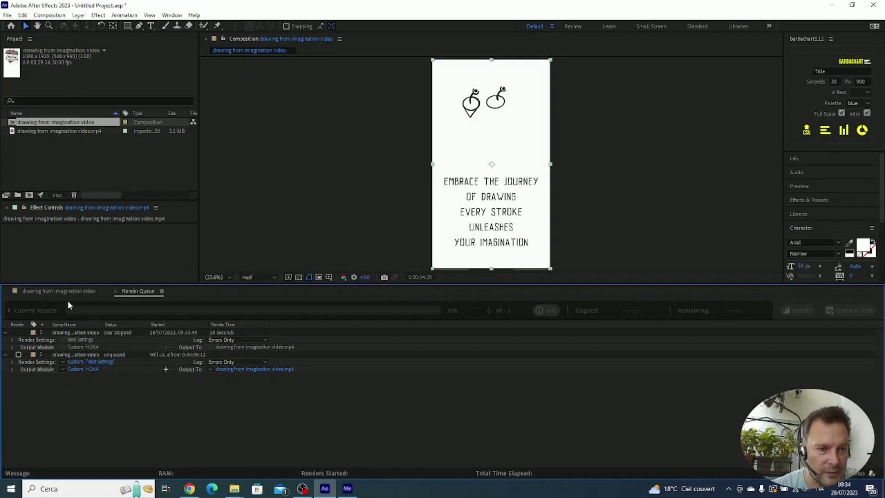
Return to the timeline at 0:00:06:06 and add the composition to the Media Encoder queue
click(59, 290)
drag(299, 308, 337, 308)
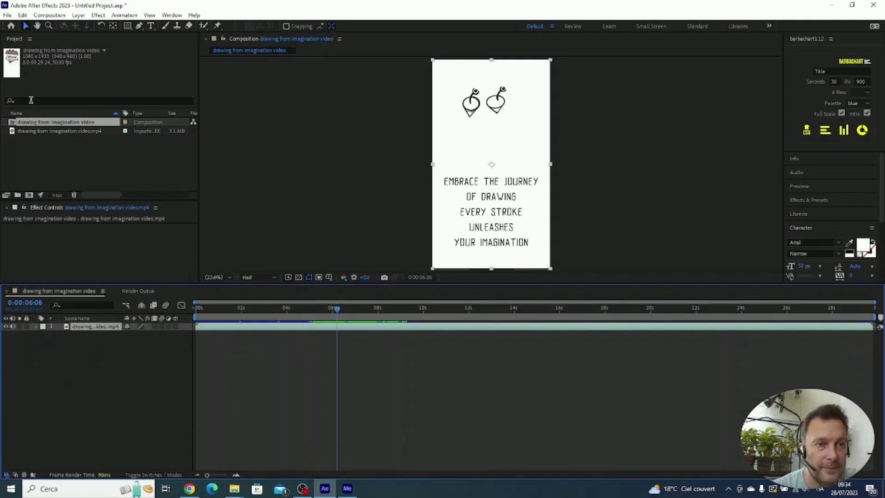
click(49, 15)
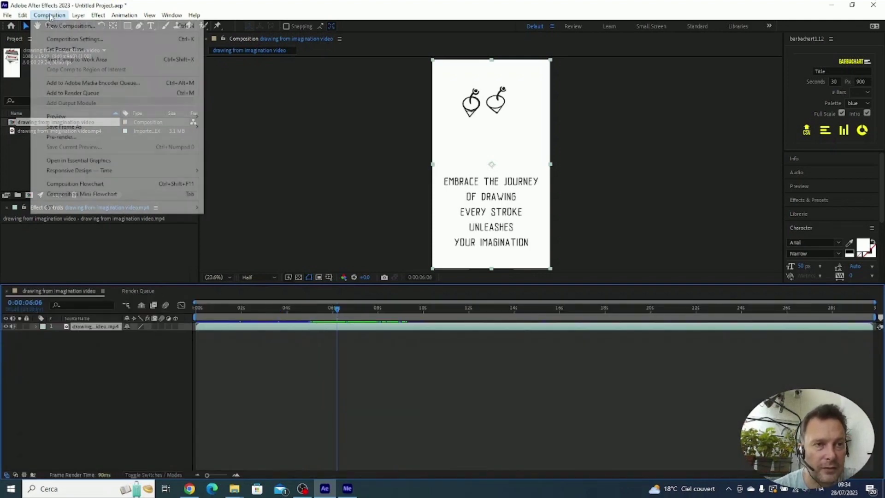
click(102, 84)
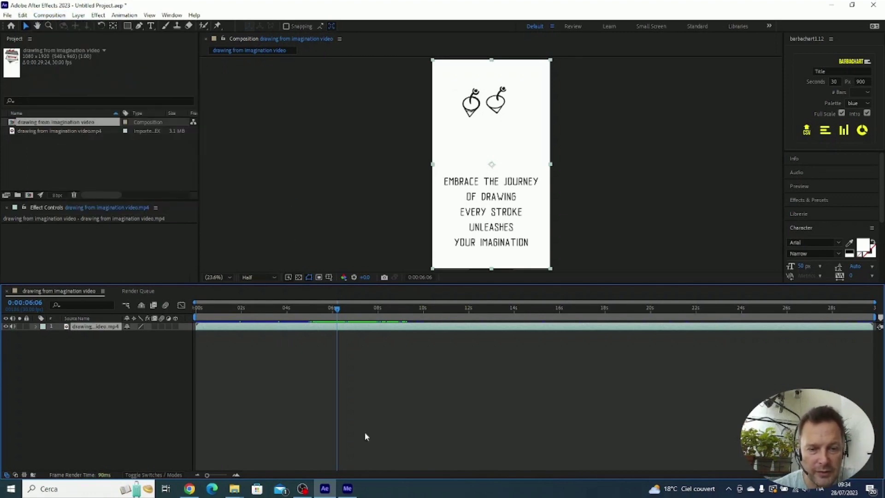
mouse_move(348, 494)
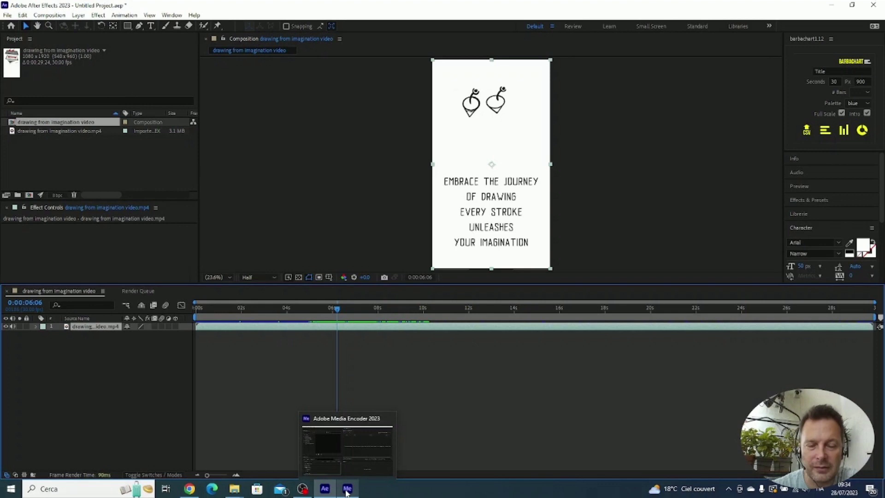
Bring Media Encoder to the front and drag its window lower over After Effects
click(347, 491)
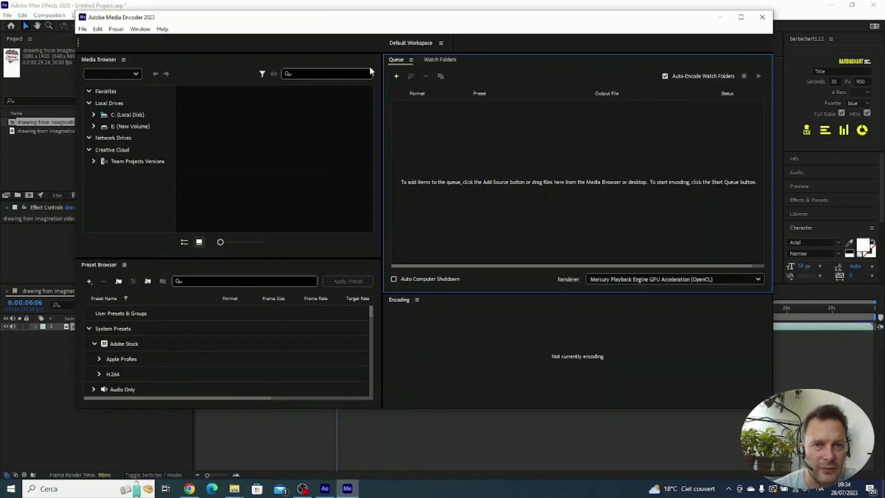
drag(362, 26, 373, 44)
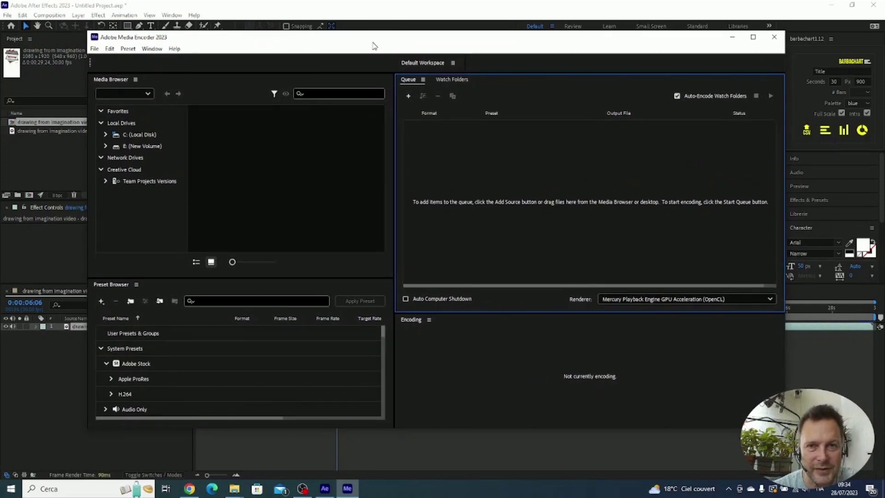
mouse_move(454, 45)
mouse_down()
mouse_move(447, 40)
mouse_move(446, 56)
mouse_move(498, 53)
mouse_move(450, 49)
mouse_move(451, 38)
mouse_move(452, 50)
mouse_up()
drag(397, 50, 409, 84)
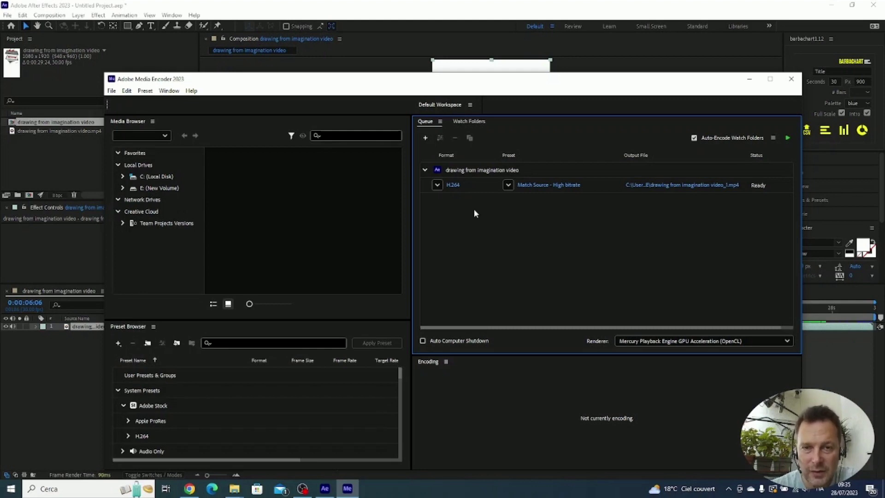
Keep H.264 as the job's format and scroll through the Preset list
click(437, 185)
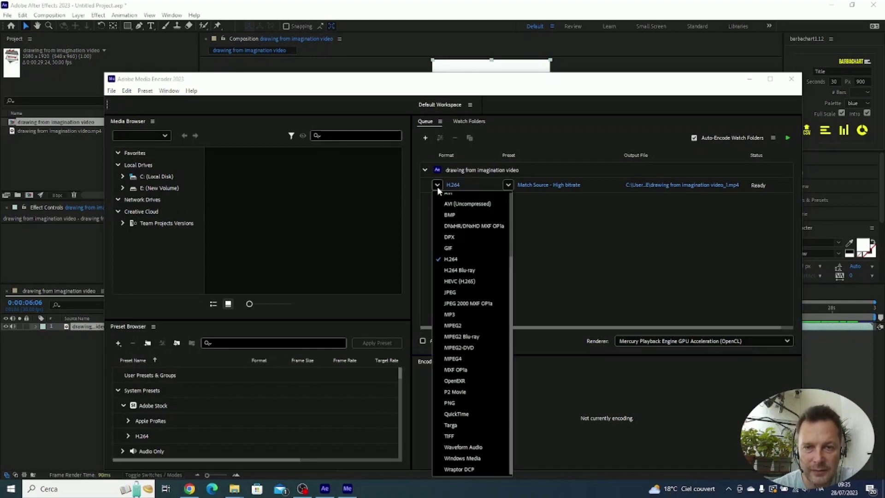
click(463, 256)
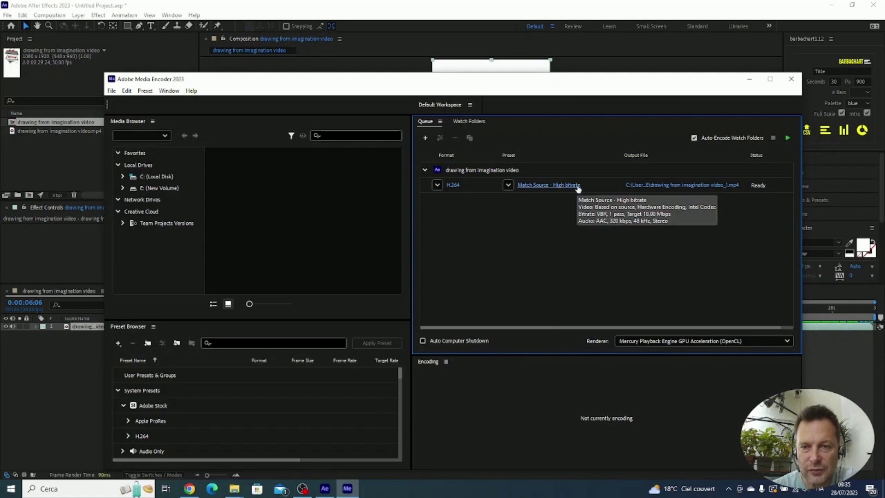
click(508, 185)
scroll(565, 290, down, 5)
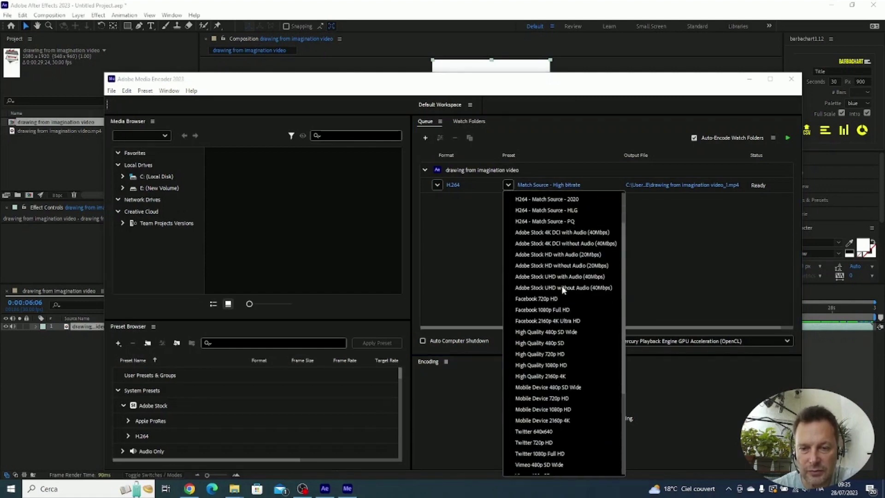
scroll(568, 290, down, 1)
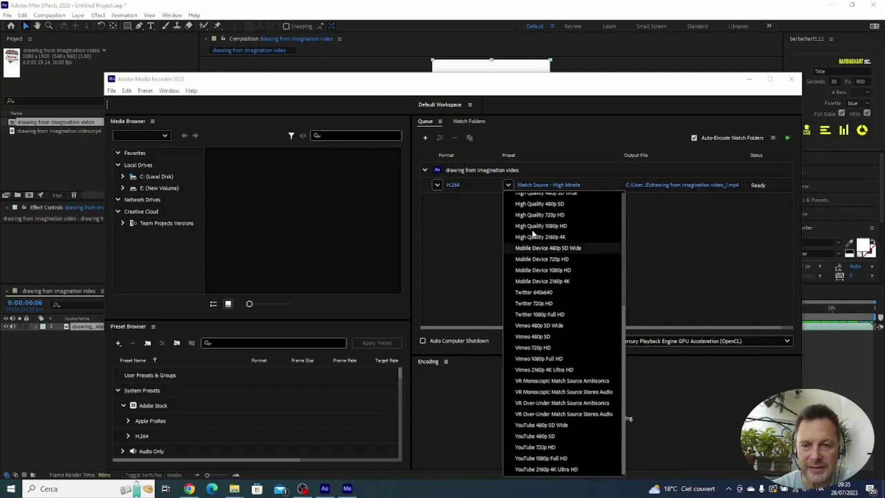
Close the preset list, start the Media Encoder queue, and switch back to After Effects
click(508, 184)
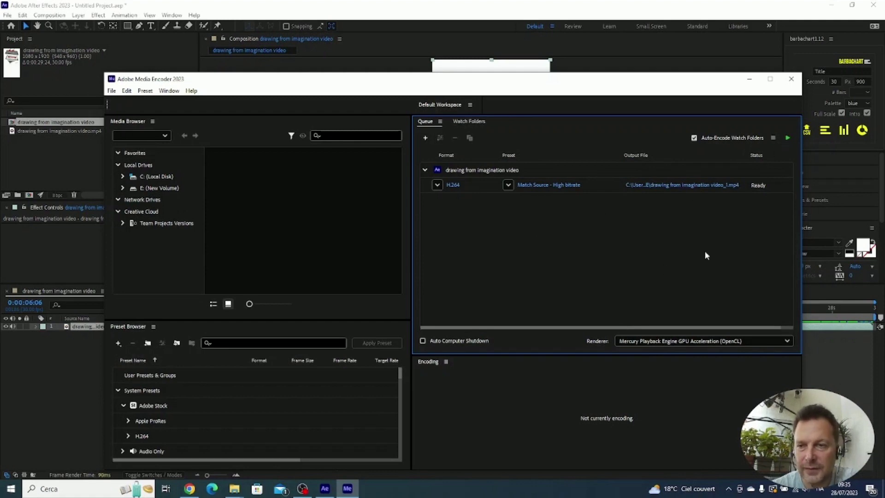
click(788, 139)
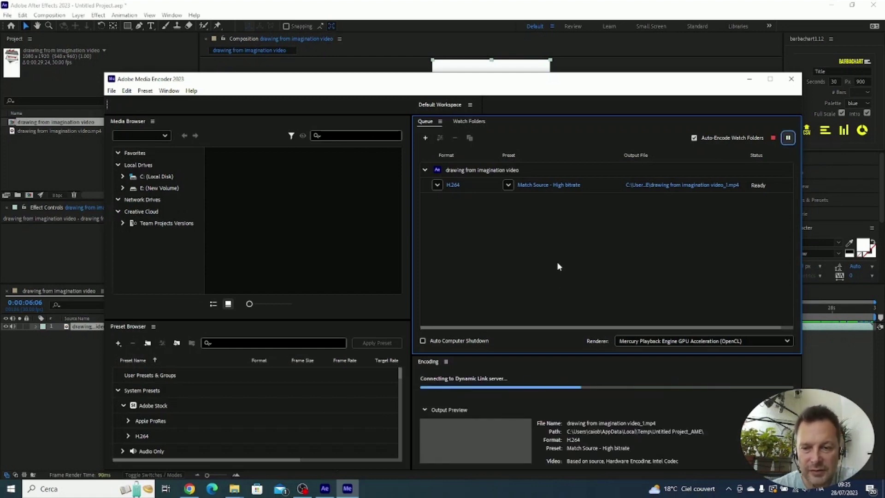
drag(492, 83, 500, 58)
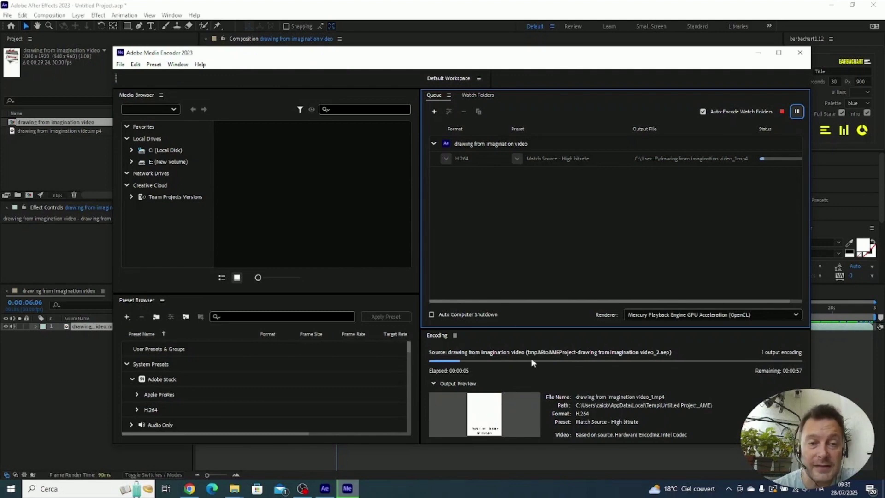
click(234, 4)
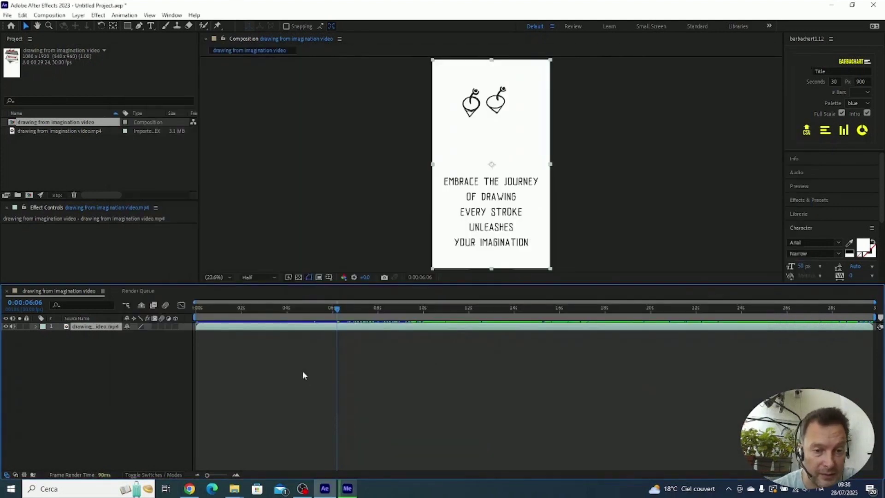
Add an empty text layer at 0:00:04:06, then return to Media Encoder's running encode
click(292, 313)
right_click(97, 361)
mouse_move(138, 365)
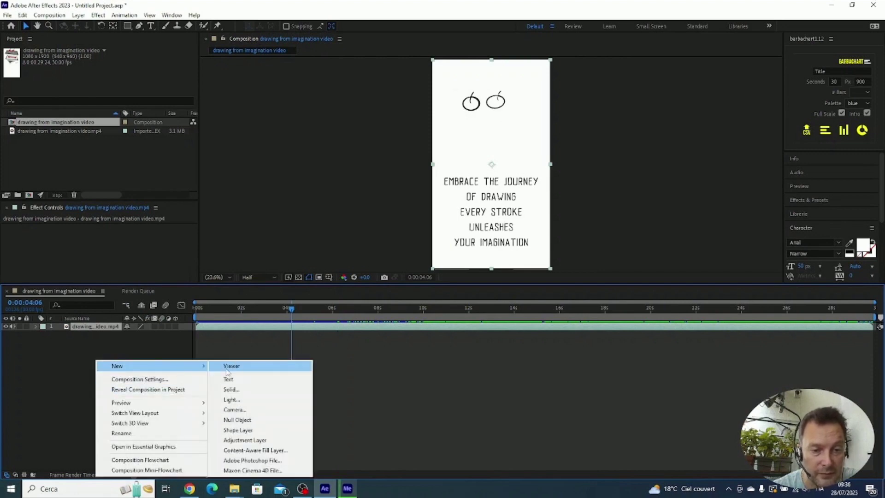
click(249, 383)
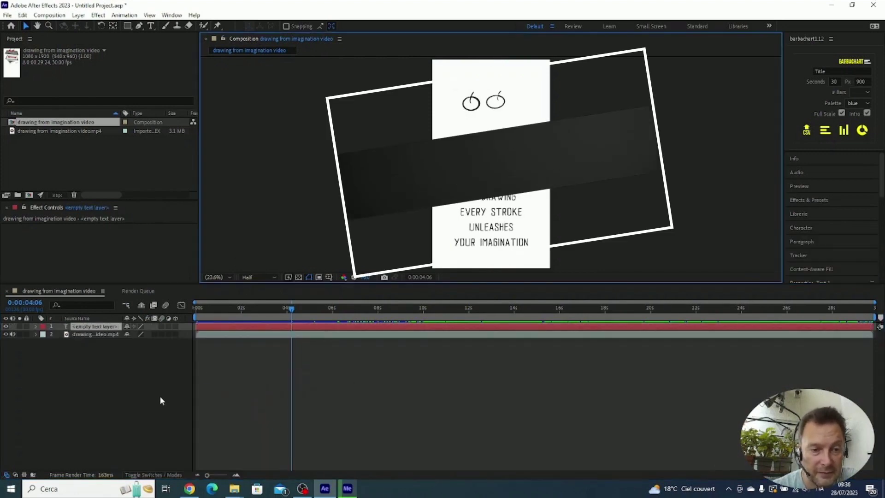
drag(297, 310, 271, 308)
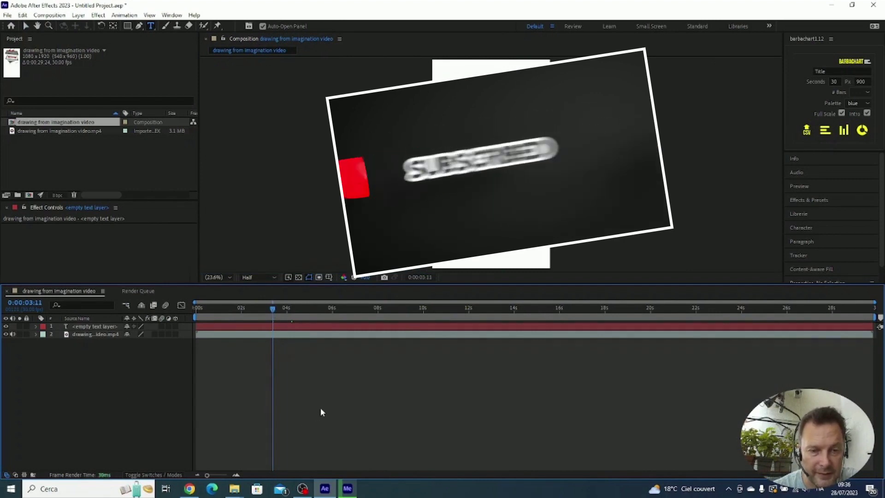
click(348, 488)
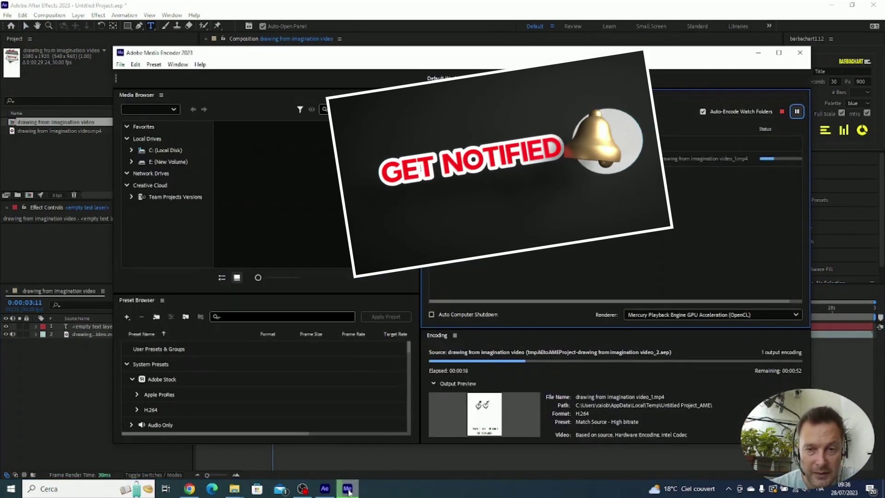
Check the watch folder settings while the H.264 encode of drawing from imagination video_1.mp4 finishes
drag(469, 52, 448, 24)
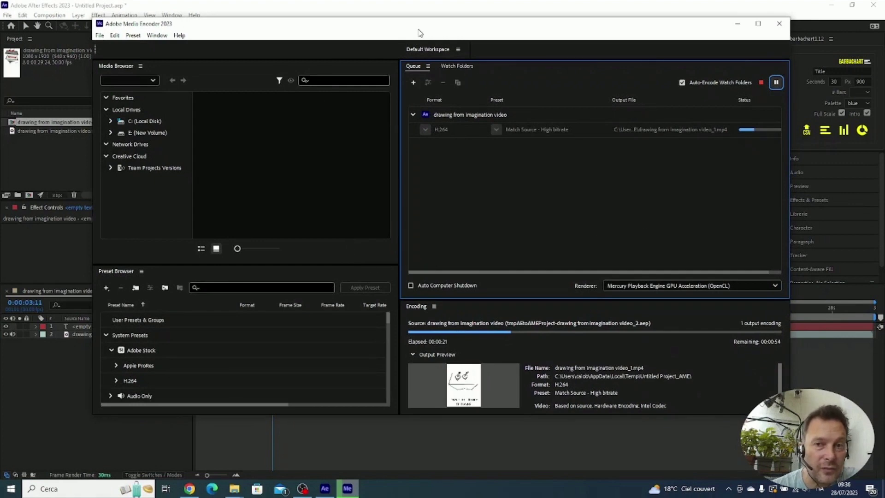
click(462, 68)
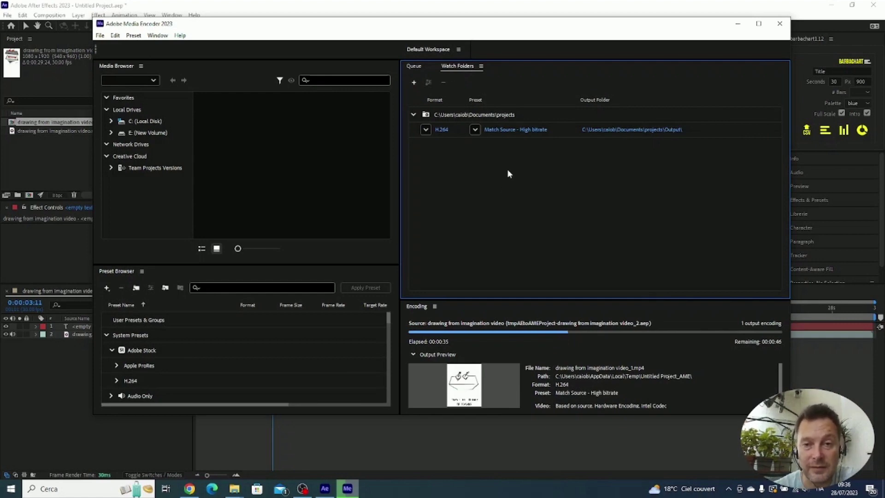
click(412, 65)
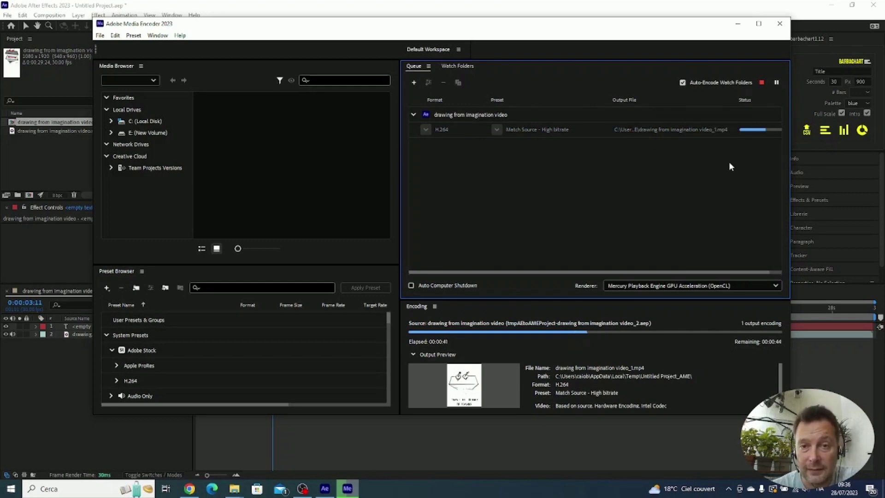
click(479, 67)
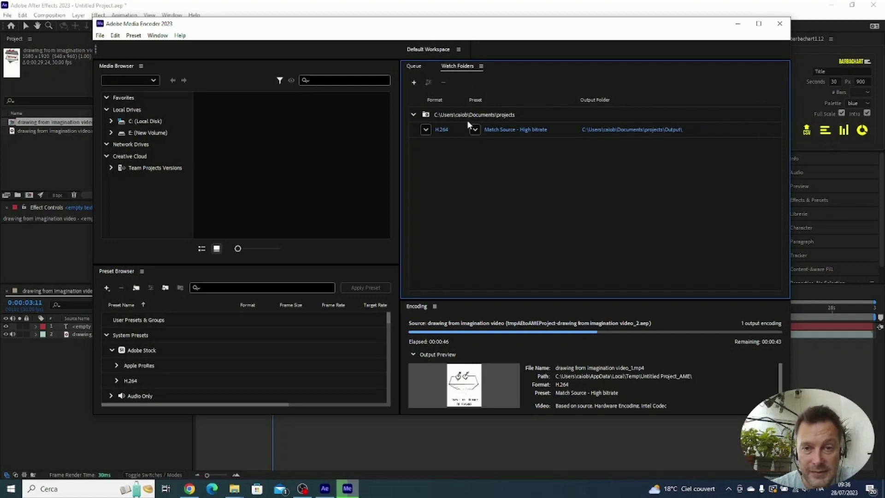
click(482, 115)
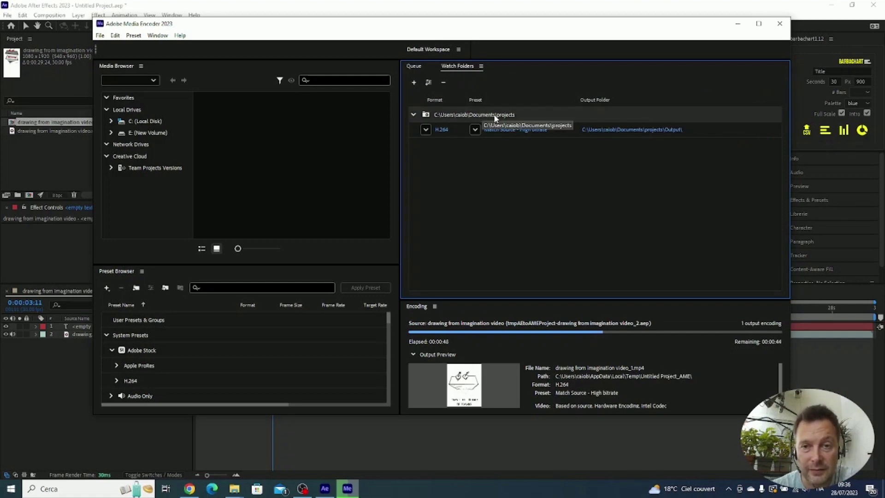
click(462, 159)
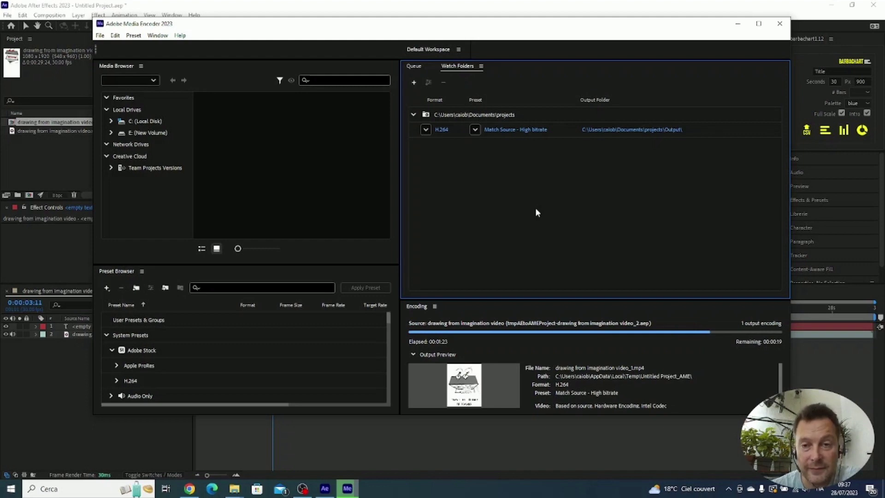
drag(362, 31, 350, 48)
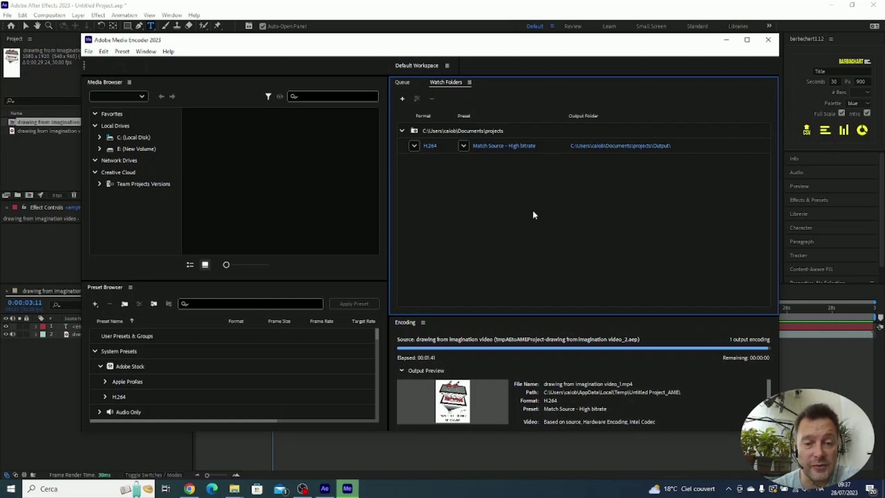
On the aerender help page, highlight aerender.exe and its Windows and Mac OS install paths
click(190, 489)
click(312, 119)
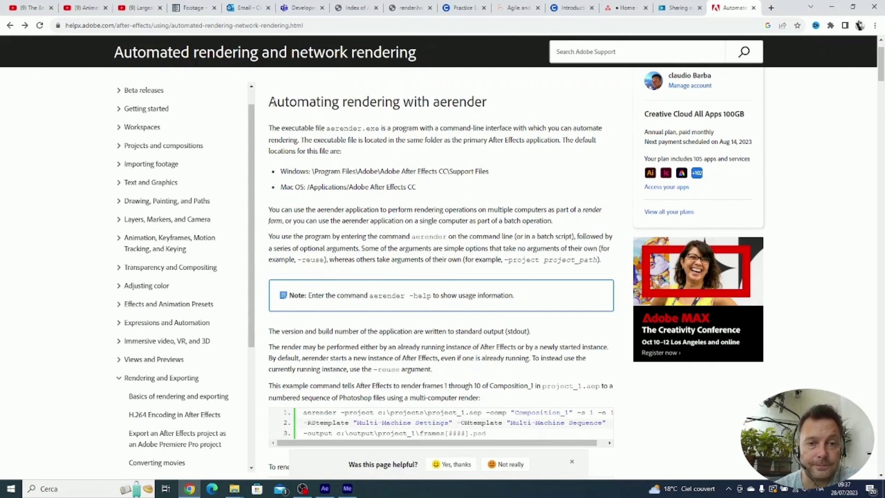
drag(326, 128, 382, 127)
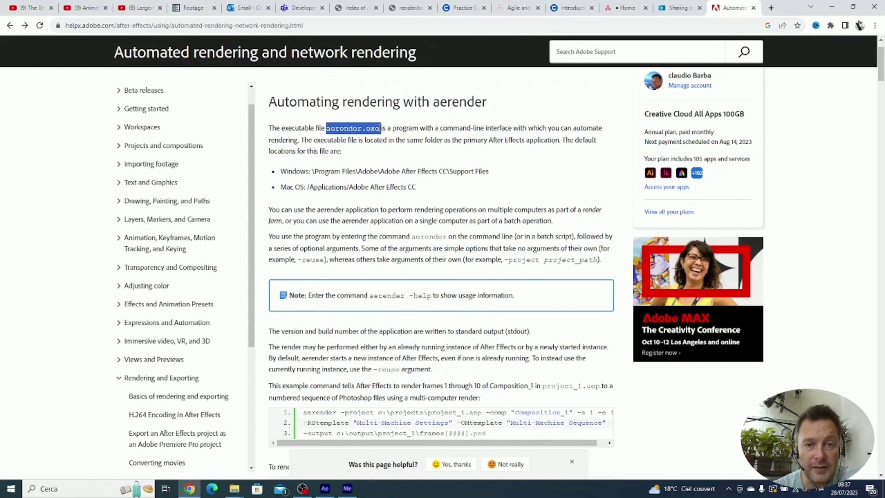
drag(280, 174, 503, 180)
click(448, 188)
drag(420, 192, 280, 189)
Scroll to the example render command and highlight aerender and the project path
scroll(425, 193, down, 1)
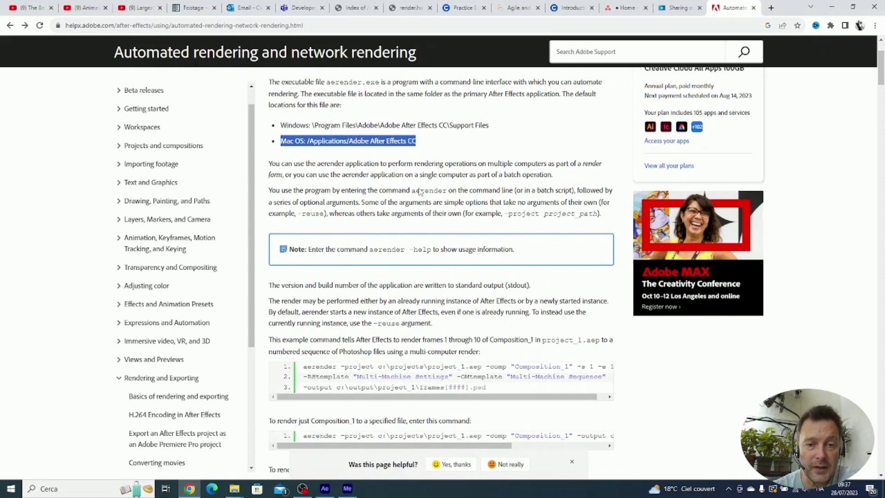
click(421, 187)
scroll(421, 186, down, 1)
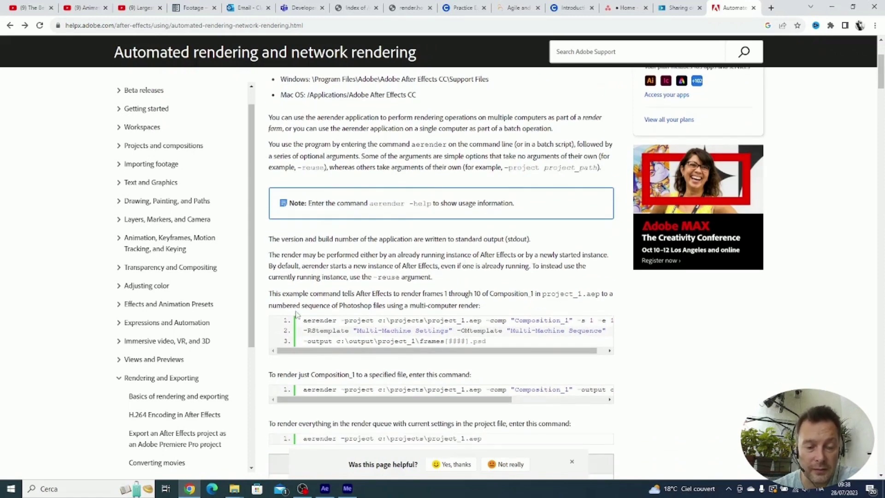
drag(305, 322, 338, 322)
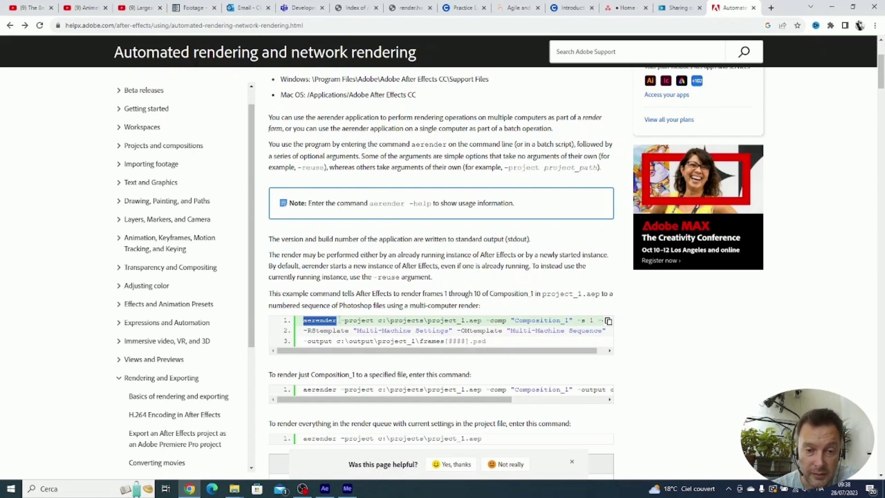
drag(342, 320, 483, 320)
scroll(477, 324, down, 1)
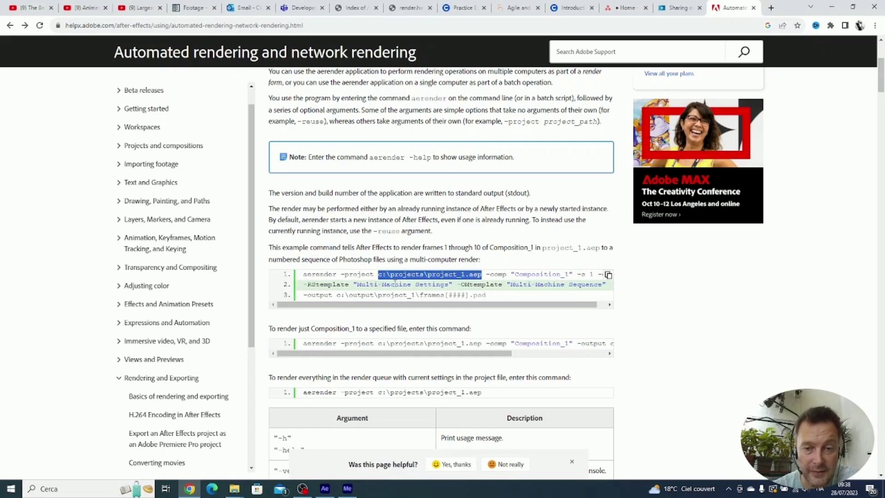
Scroll to the argument table and highlight the -s start_frame and -e end_frame rows
scroll(629, 318, down, 6)
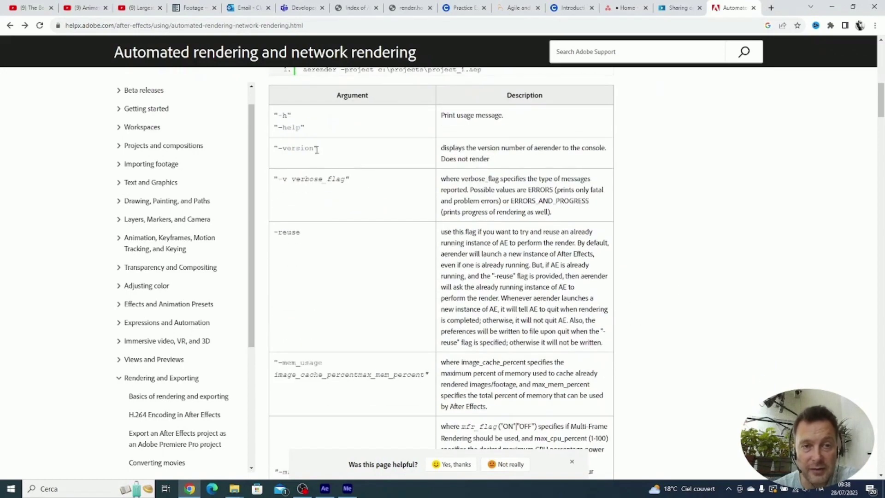
scroll(343, 281, down, 5)
scroll(342, 290, down, 5)
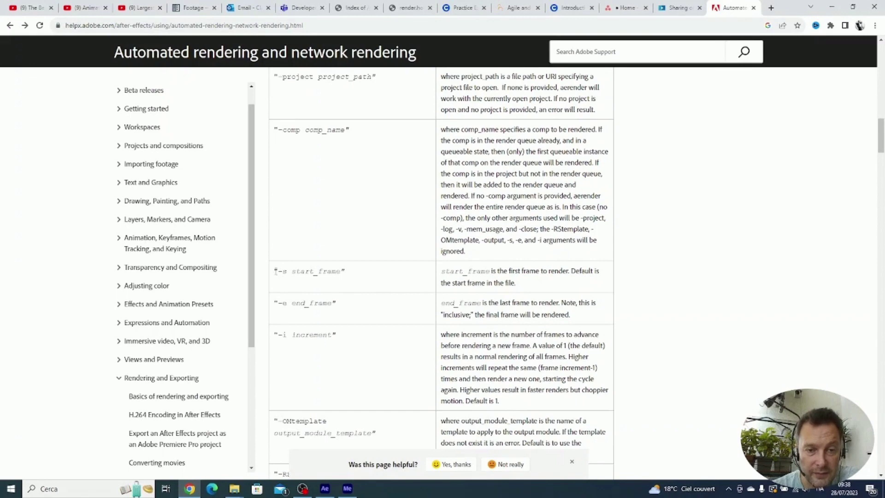
drag(272, 276, 362, 314)
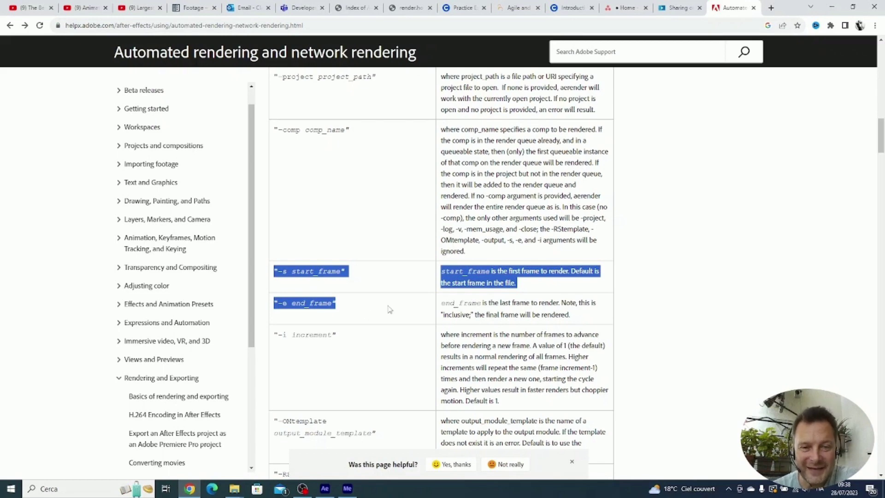
scroll(382, 302, down, 3)
click(348, 245)
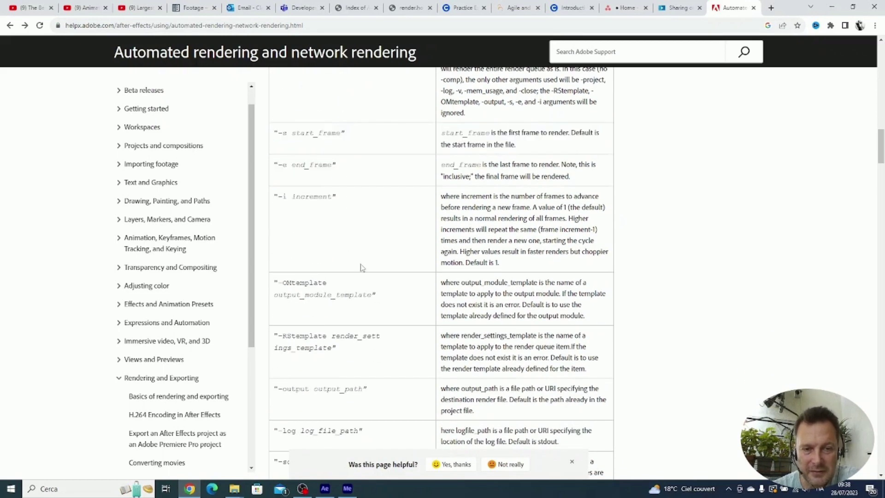
Scroll back up and highlight the introductory paragraph about aerender.exe
scroll(362, 265, down, 5)
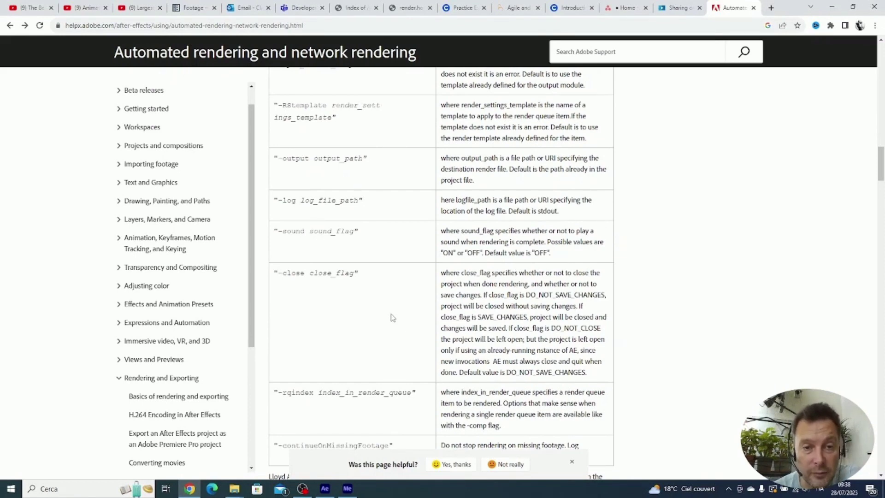
scroll(392, 315, down, 4)
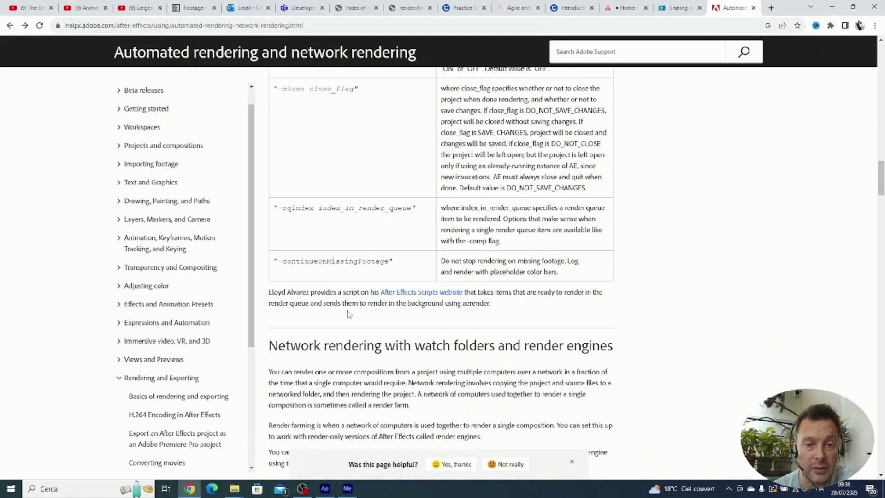
scroll(397, 267, up, 15)
scroll(396, 267, up, 20)
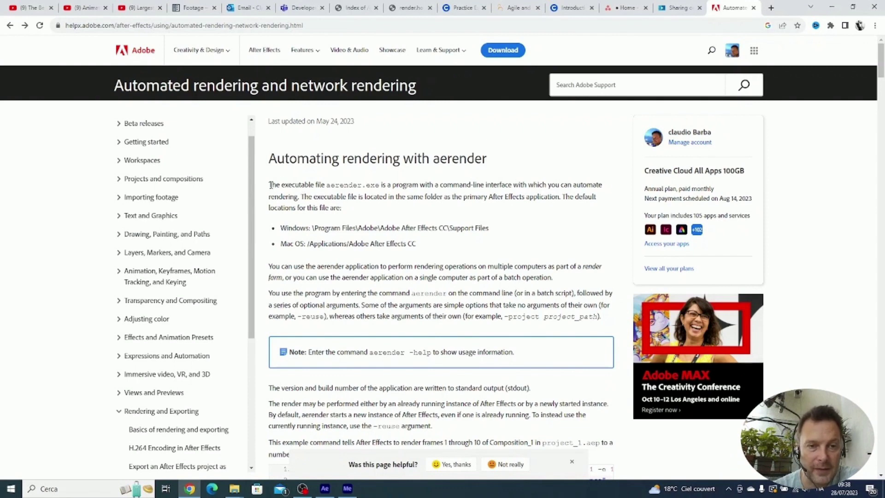
drag(271, 185, 373, 207)
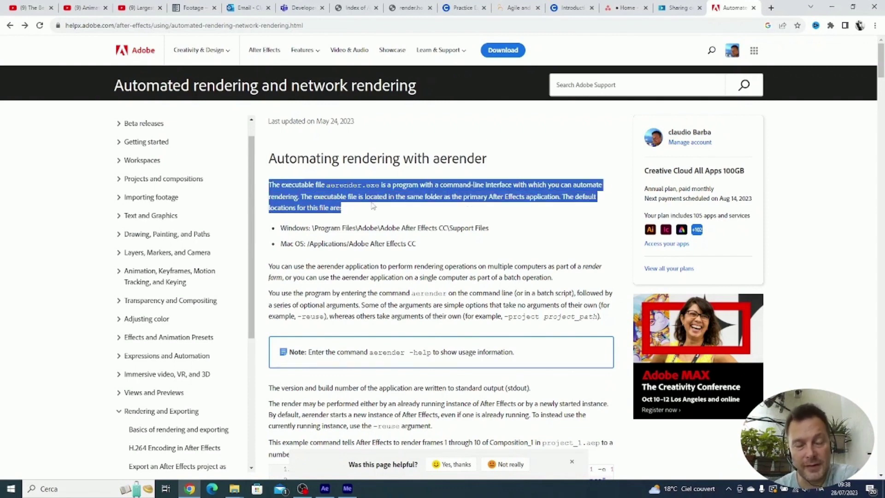
click(358, 212)
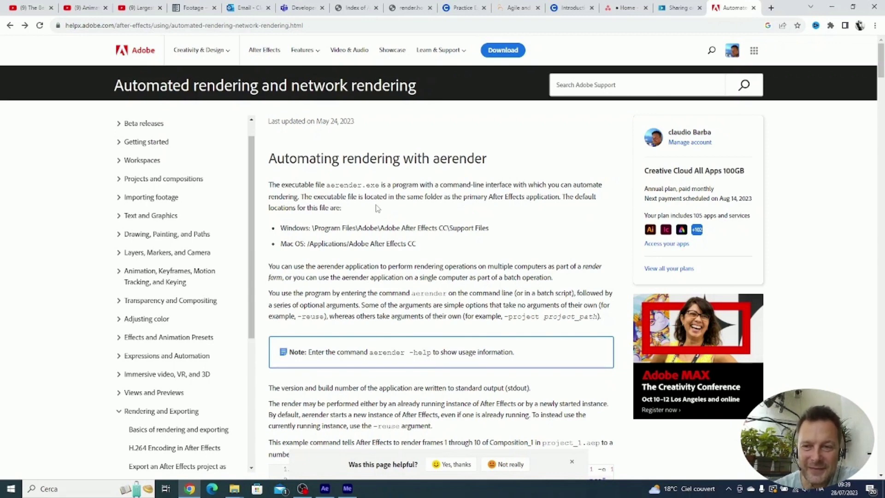
Back in After Effects, duplicate the empty text layer with Ctrl+D, giving three layers
click(325, 489)
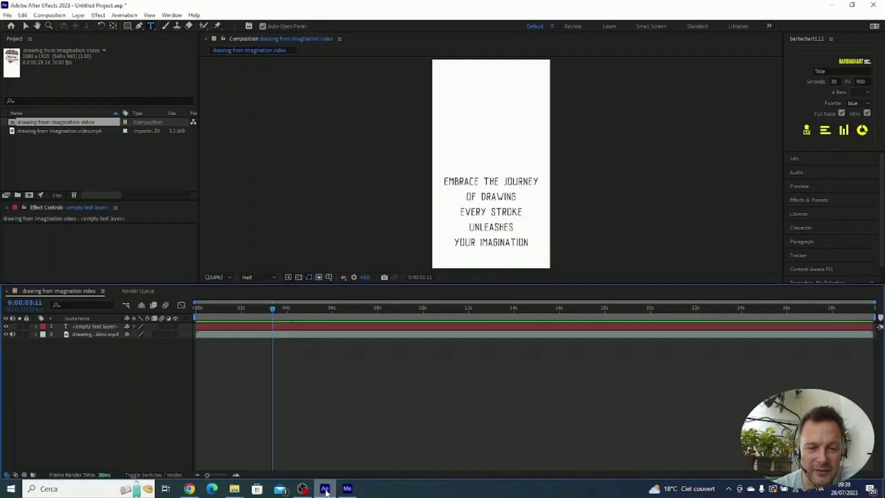
click(52, 15)
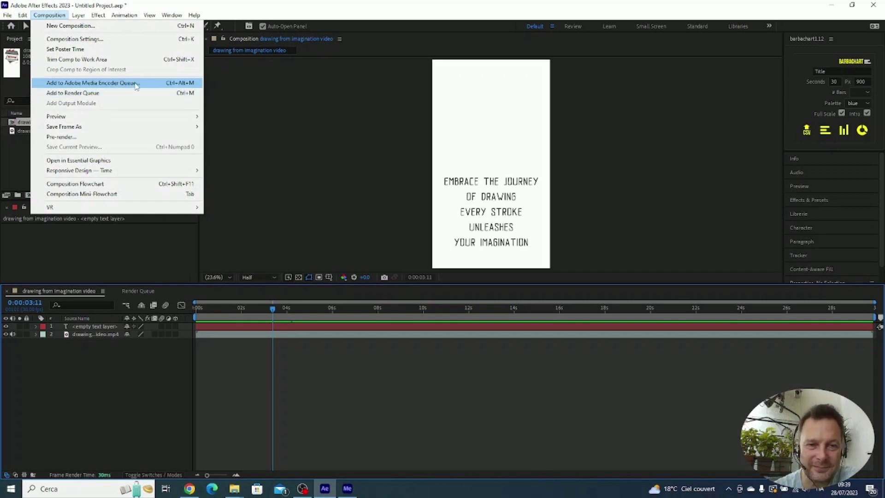
click(328, 160)
key(ctrl+d)
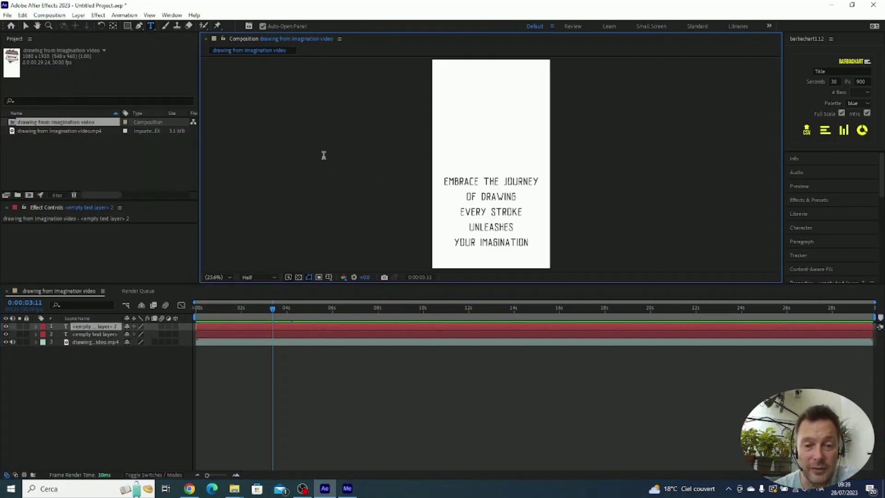